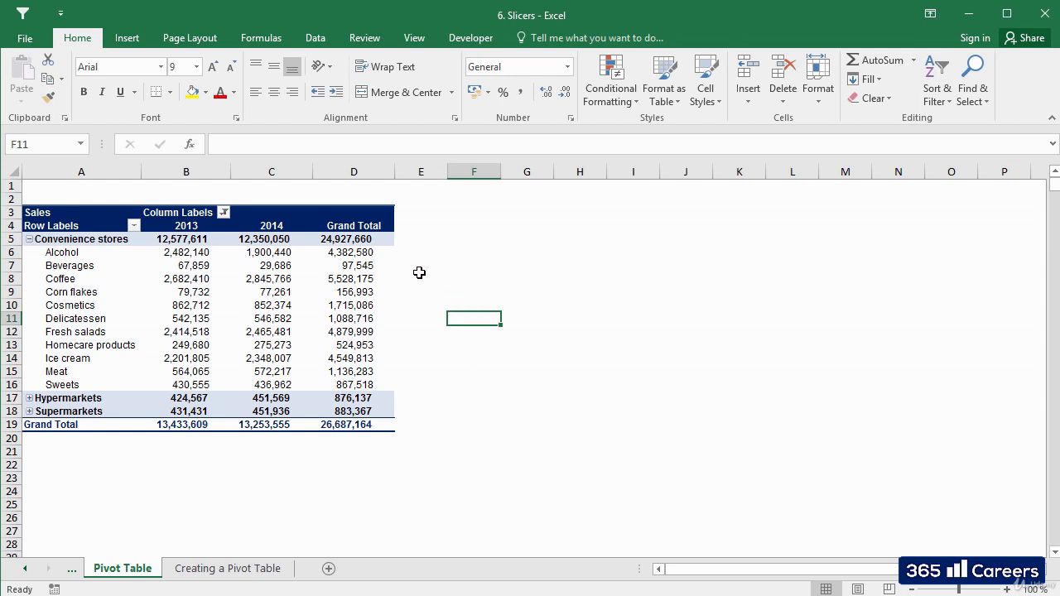
# Insert slicers for the Year and Product group fields of the pivot table
pyautogui.click(279, 306)
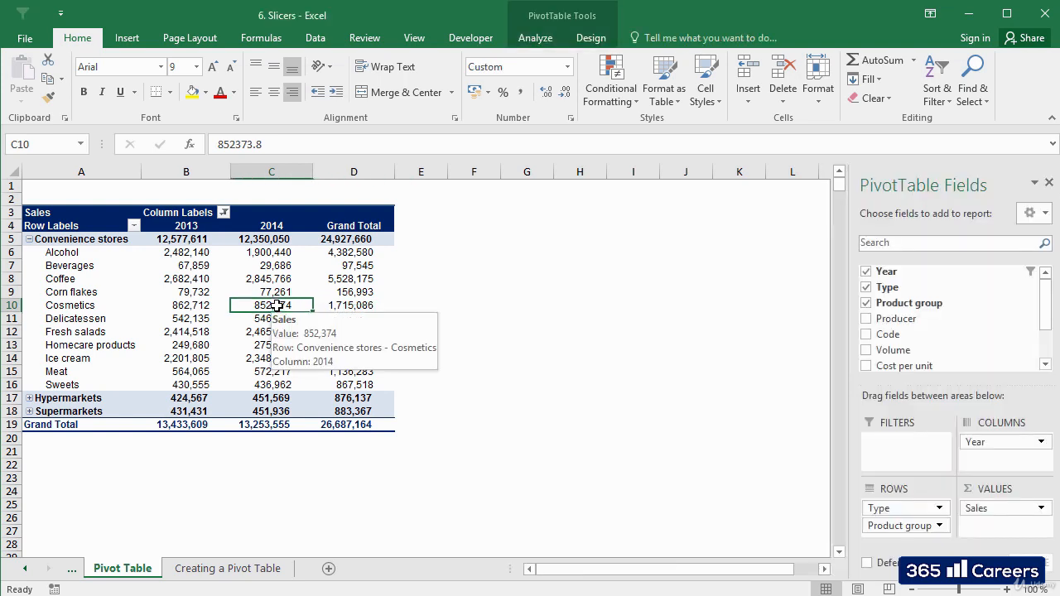
pyautogui.click(129, 39)
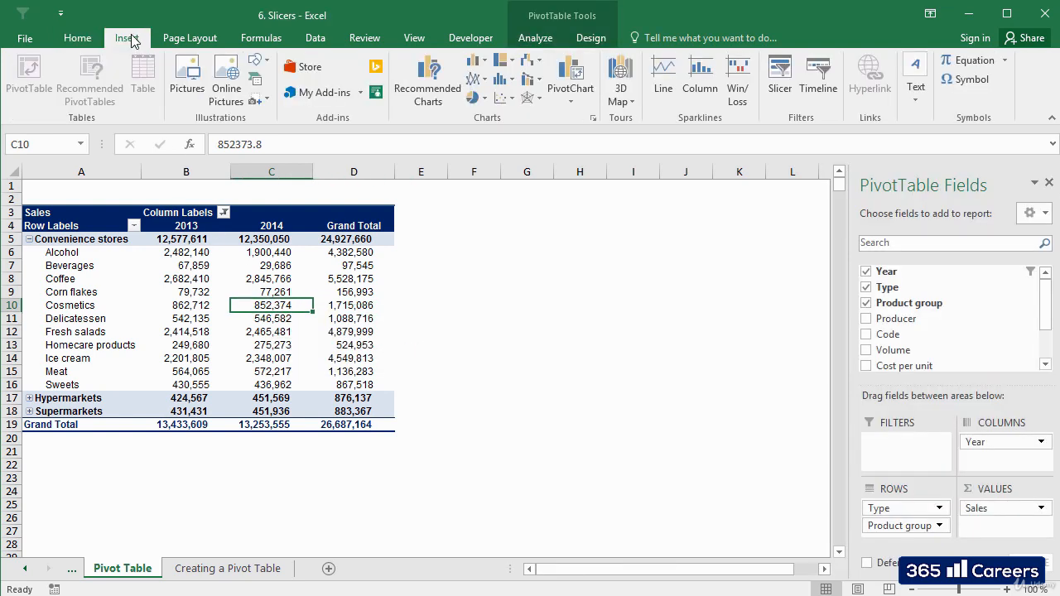
pyautogui.click(779, 98)
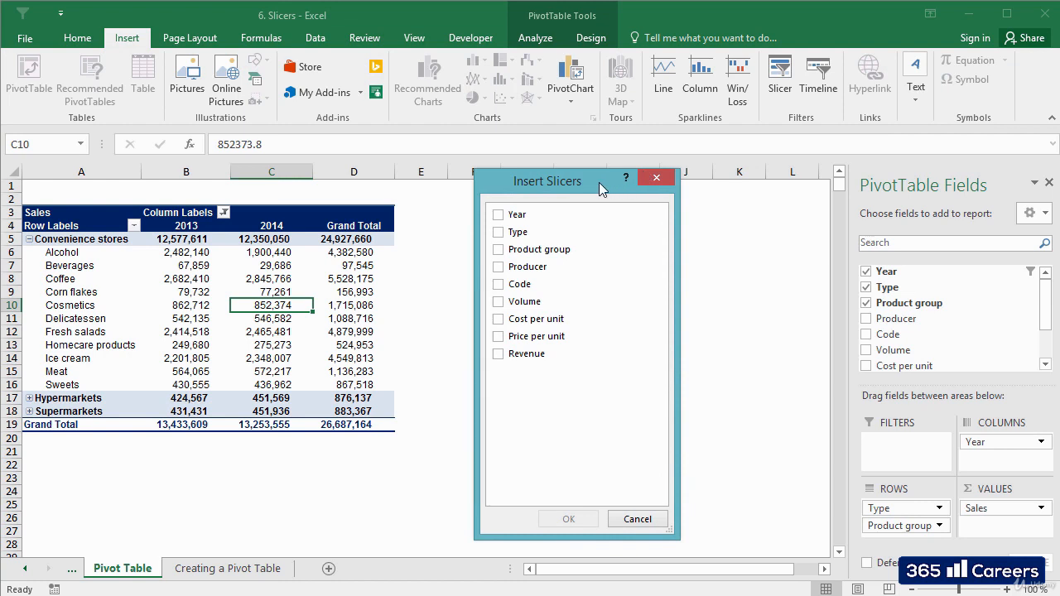
pyautogui.moveTo(585, 179); pyautogui.dragTo(567, 174)
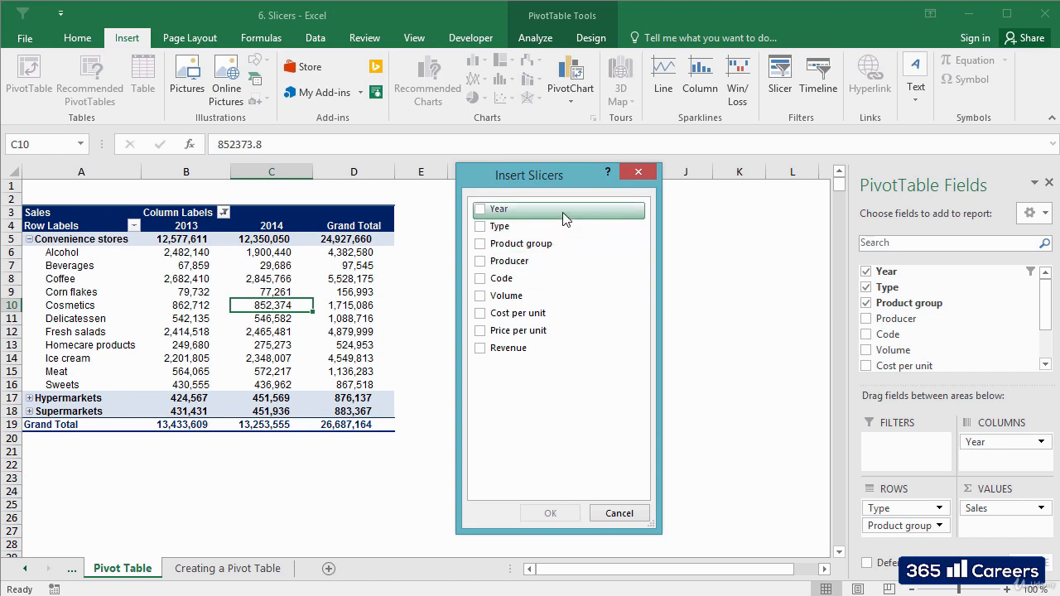
pyautogui.click(480, 210)
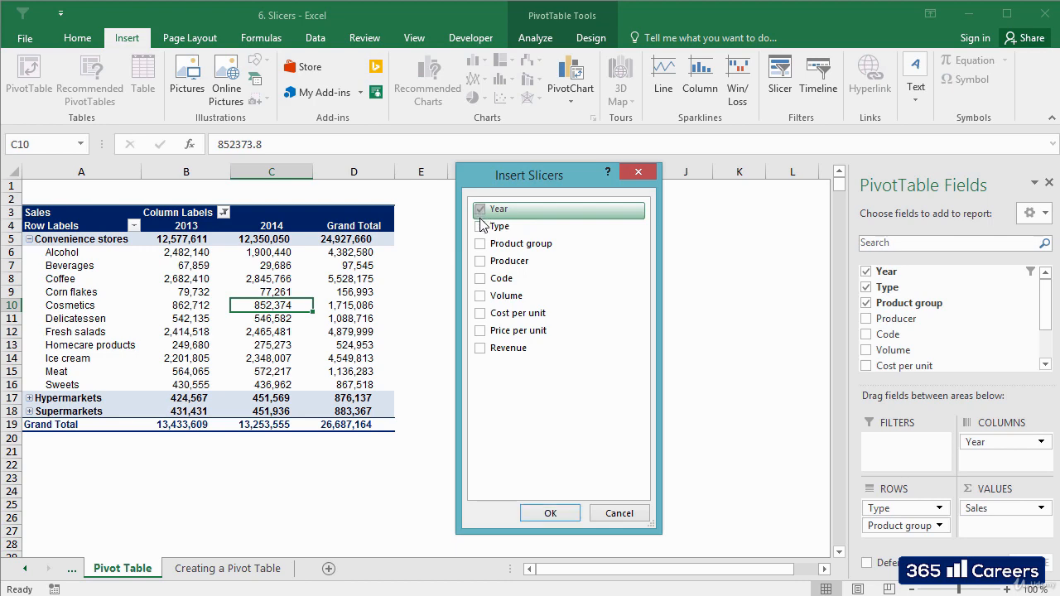
pyautogui.click(480, 245)
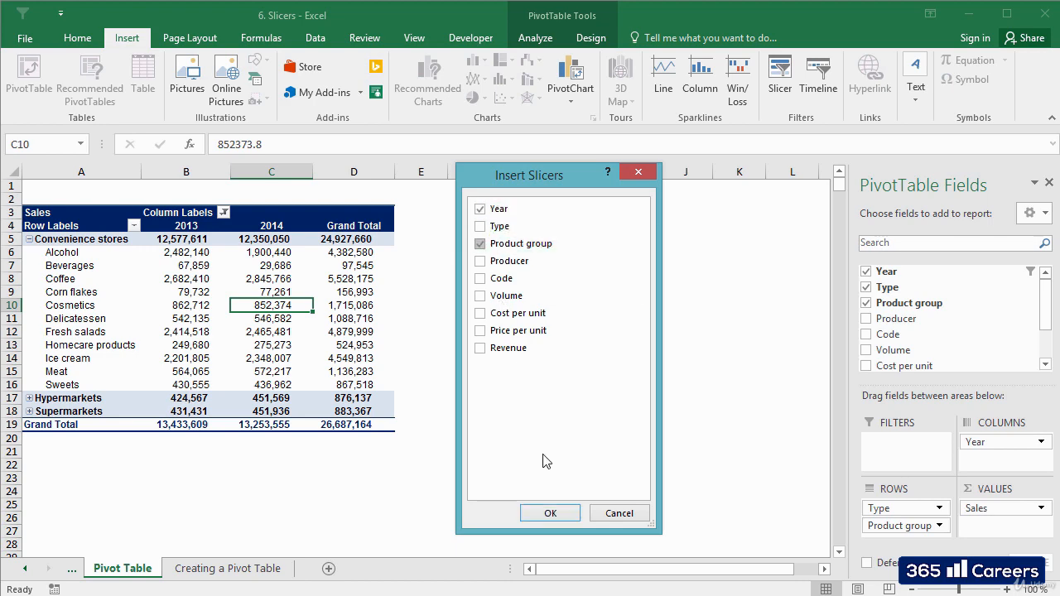
pyautogui.click(550, 515)
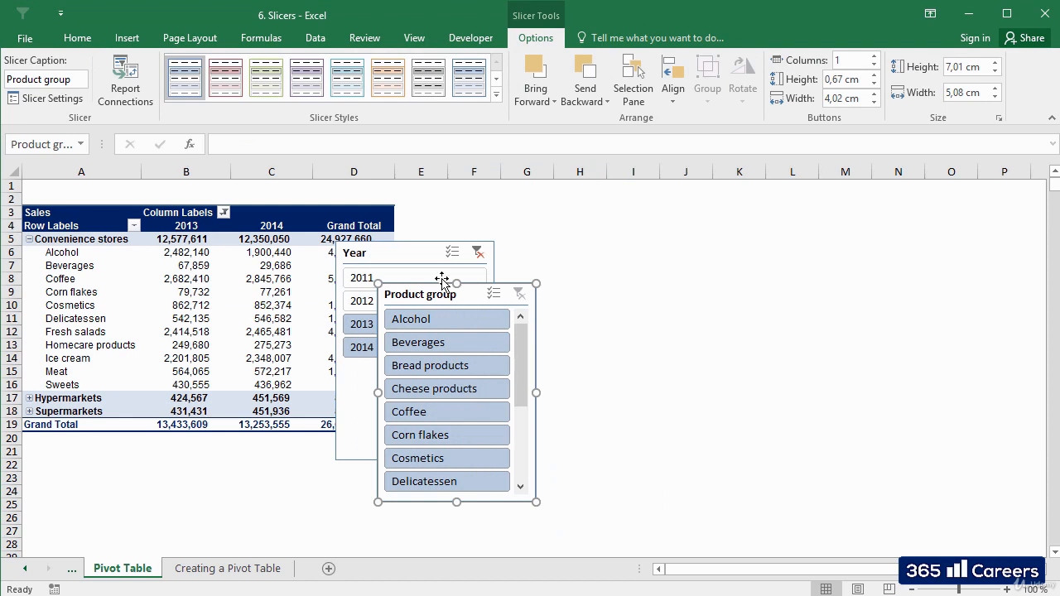
# Move the Product group and Year slicers side by side into the empty area beside the pivot table
pyautogui.moveTo(485, 294); pyautogui.dragTo(817, 241)
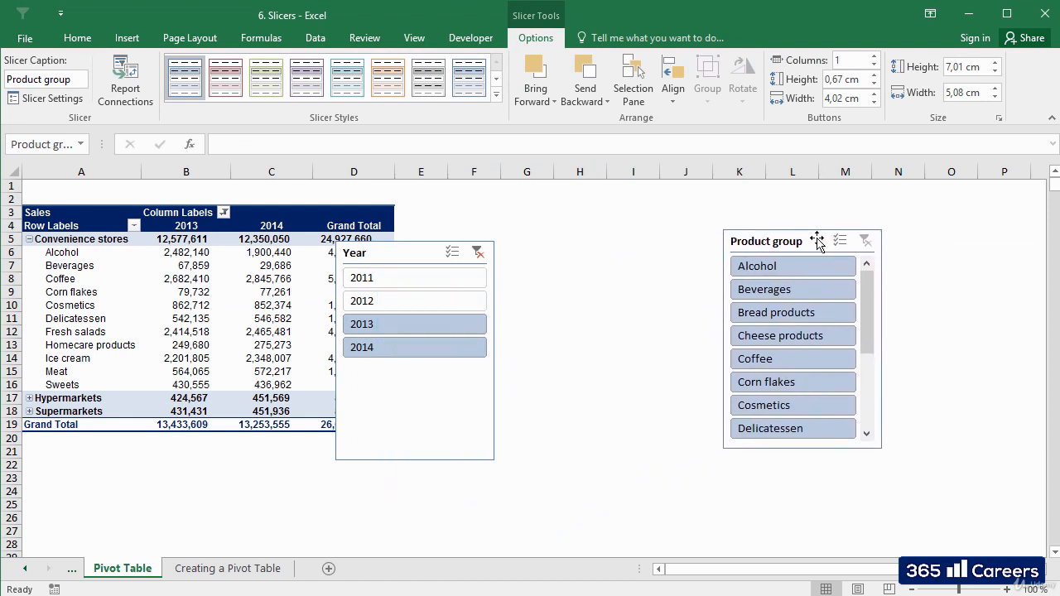
pyautogui.moveTo(420, 253); pyautogui.dragTo(633, 246)
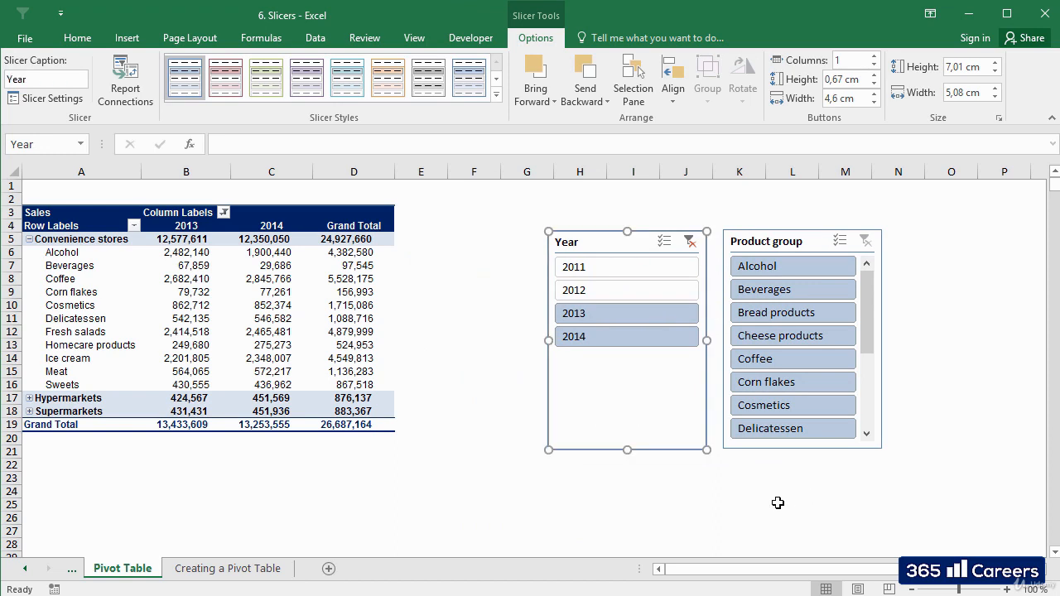
pyautogui.click(755, 482)
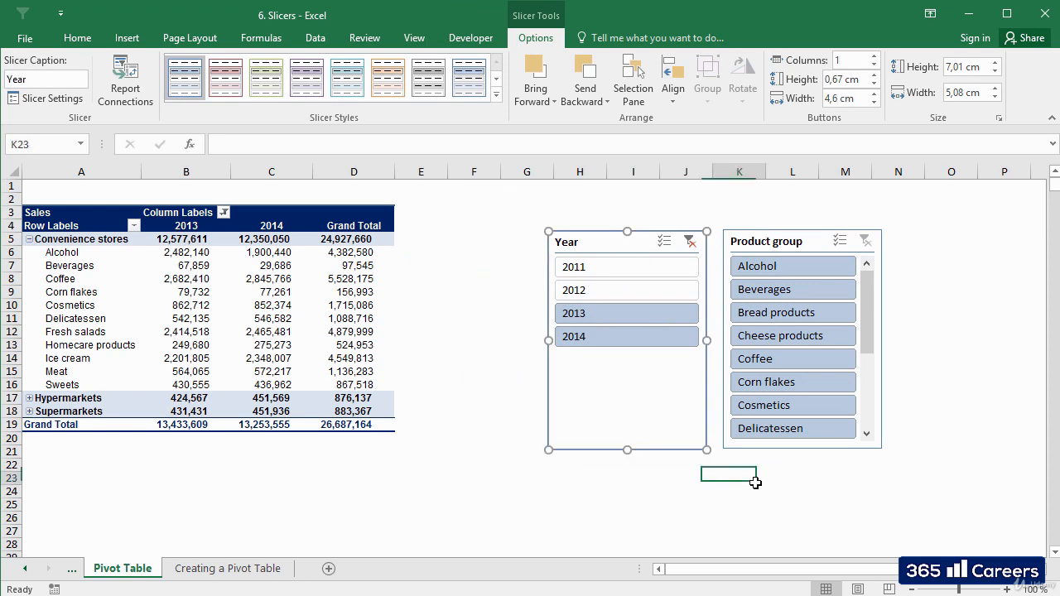
# Filter the pivot table with the Year slicer to 2012 only, and switch it to 2014 only
pyautogui.click(615, 291)
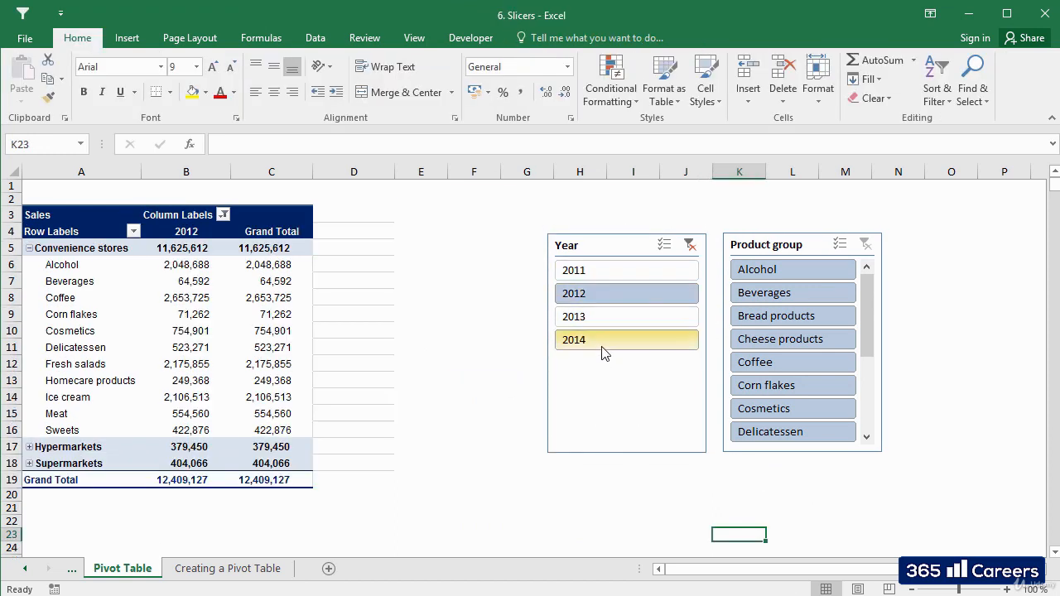
pyautogui.click(207, 235)
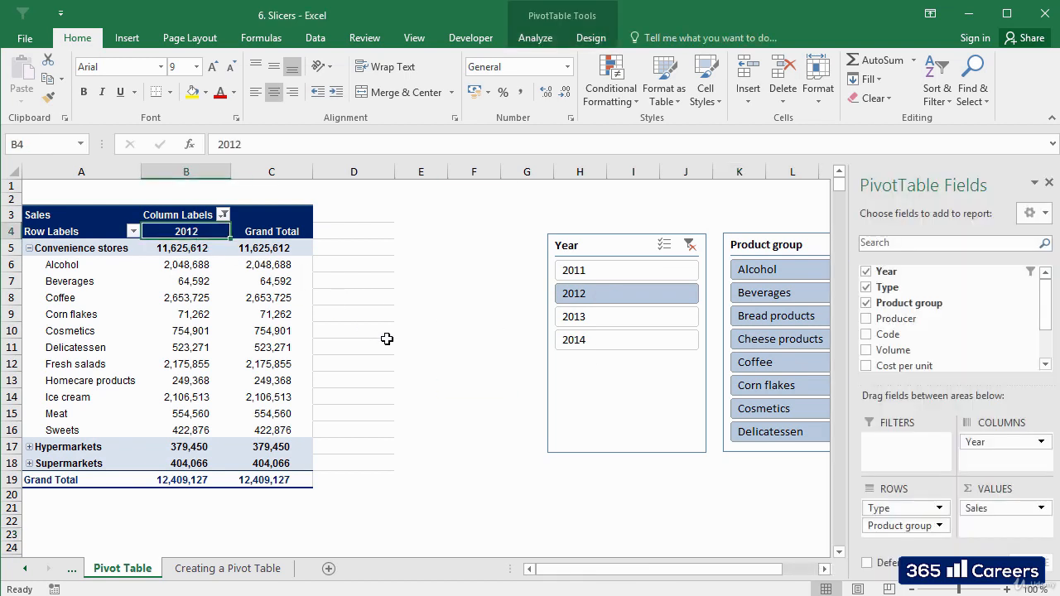
pyautogui.click(604, 341)
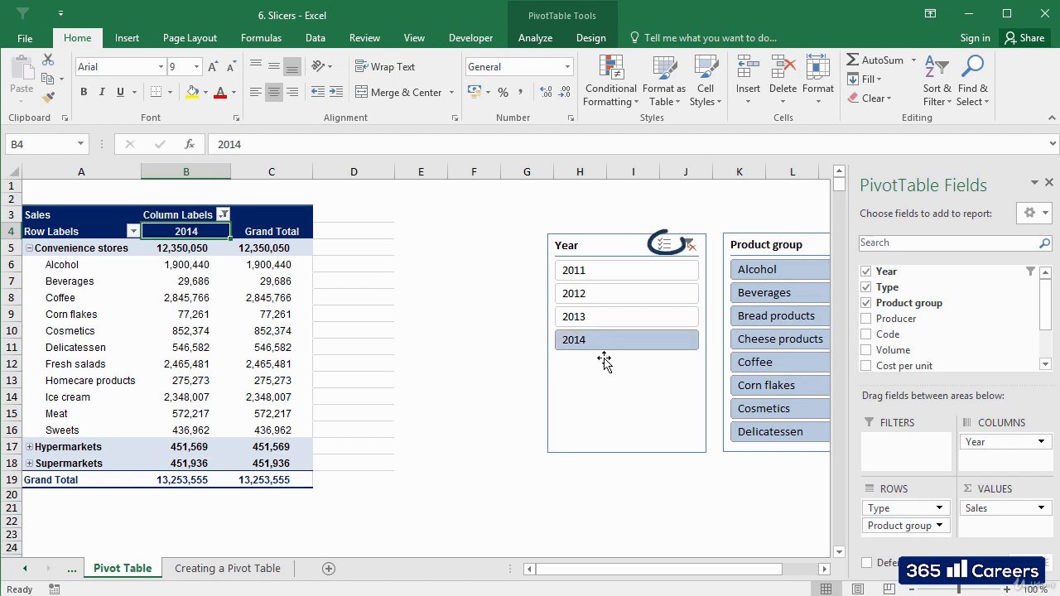
# Enable multi-select on the Year slicer, toggle 2012 and 2011, and clear the year filter
pyautogui.click(664, 245)
pyautogui.click(627, 297)
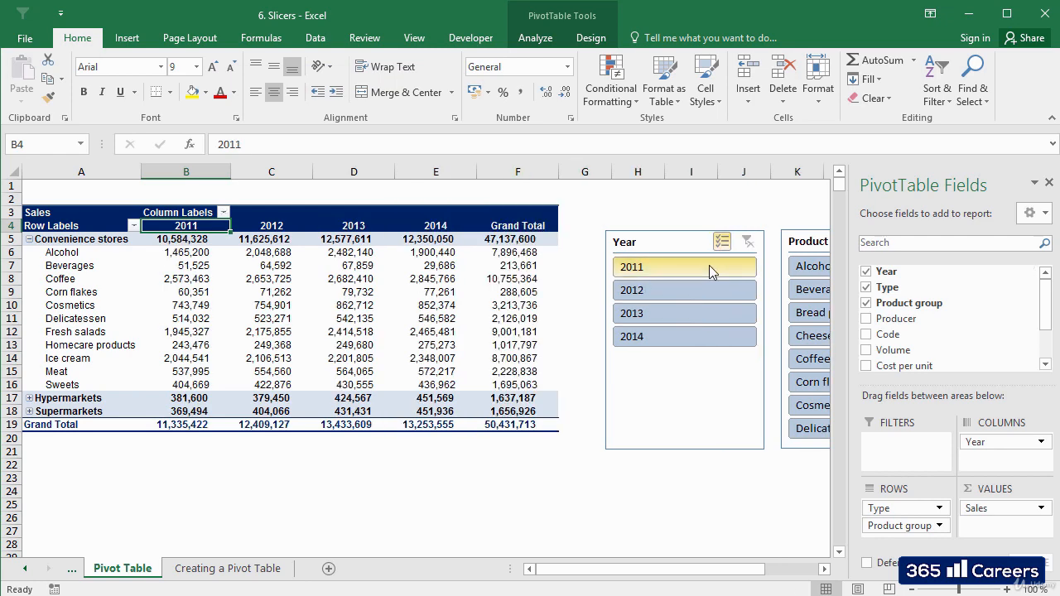
pyautogui.click(709, 266)
pyautogui.click(748, 242)
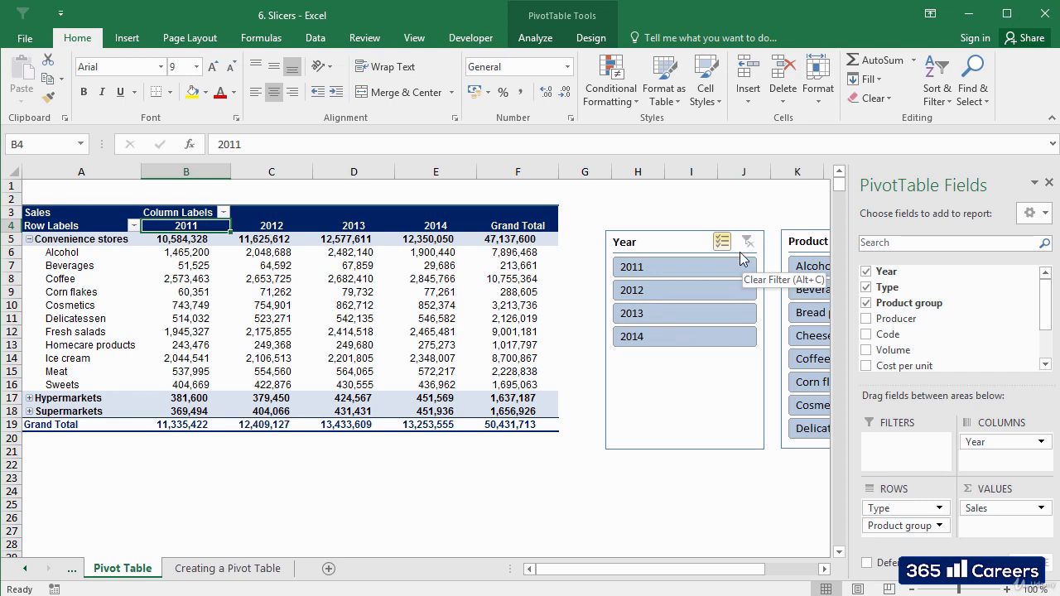
pyautogui.click(584, 283)
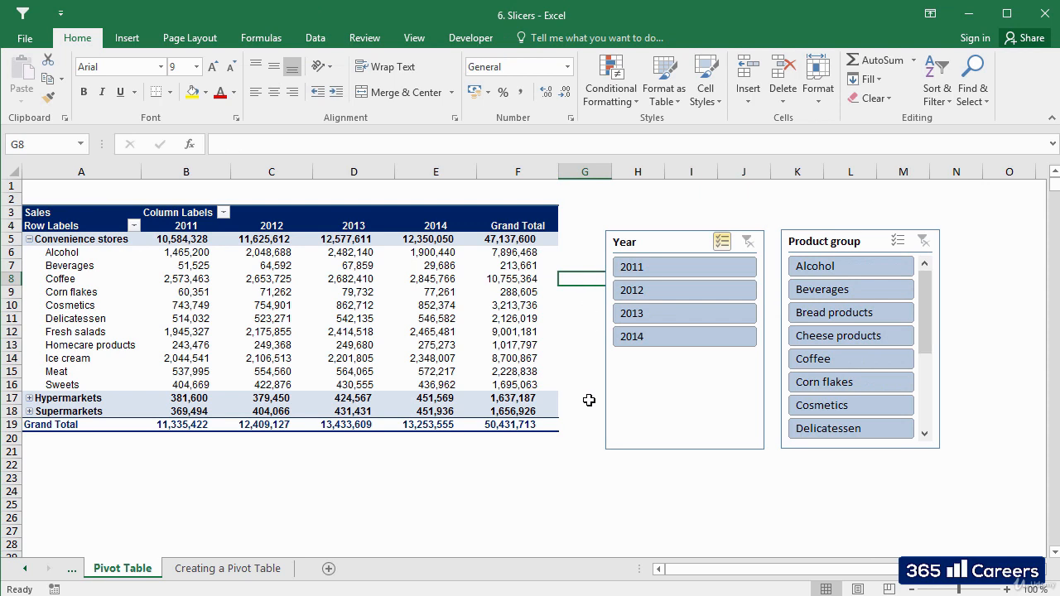
# Change the Year slicer's header caption to "New Name" in its slicer settings
pyautogui.click(631, 409)
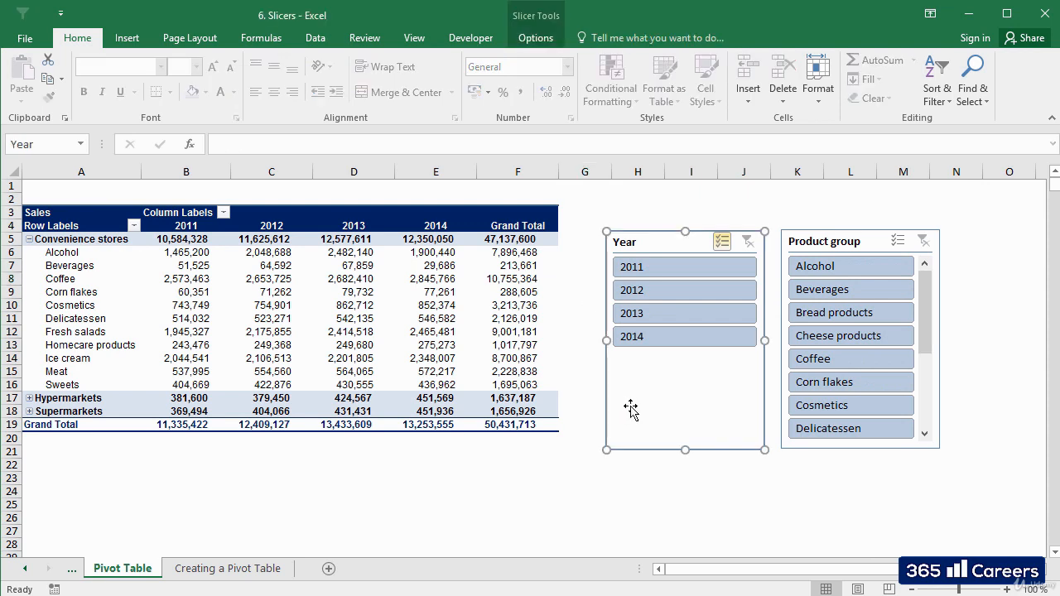
pyautogui.rightClick(630, 406)
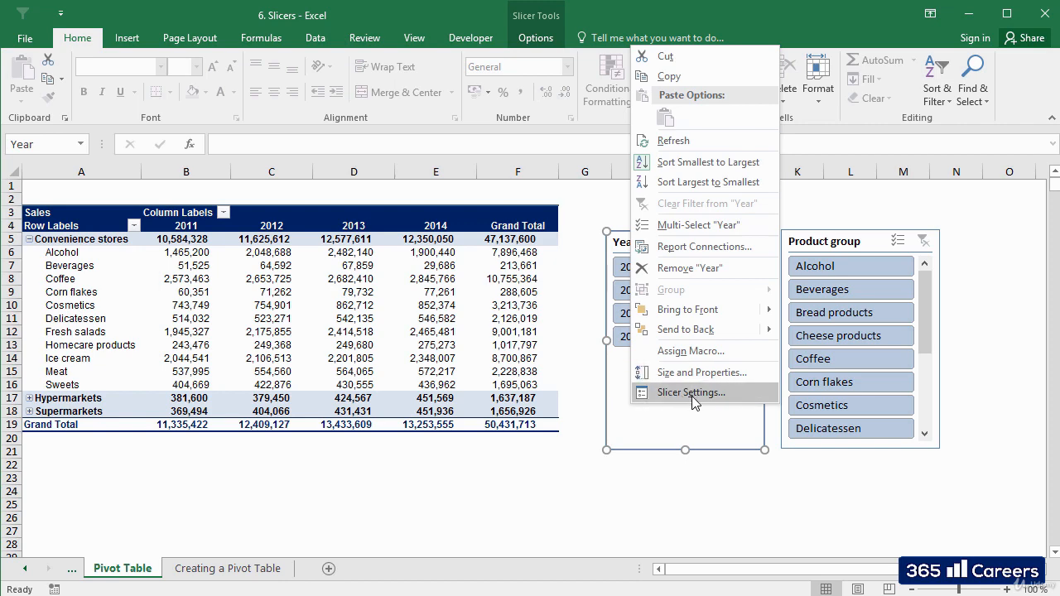
pyautogui.click(693, 393)
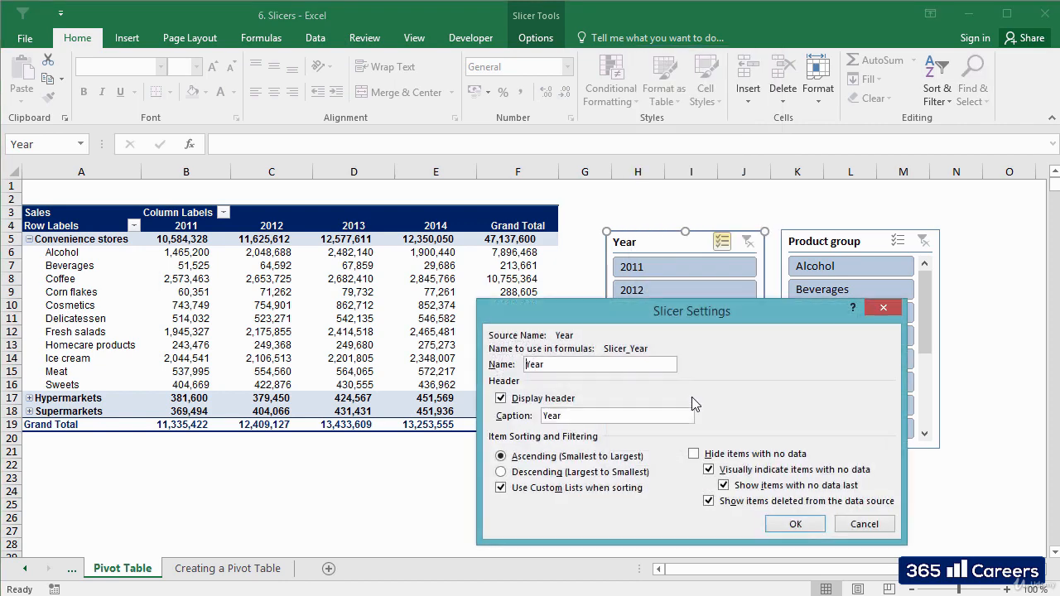
pyautogui.doubleClick(578, 415)
pyautogui.write('New Name')
pyautogui.press('Return')
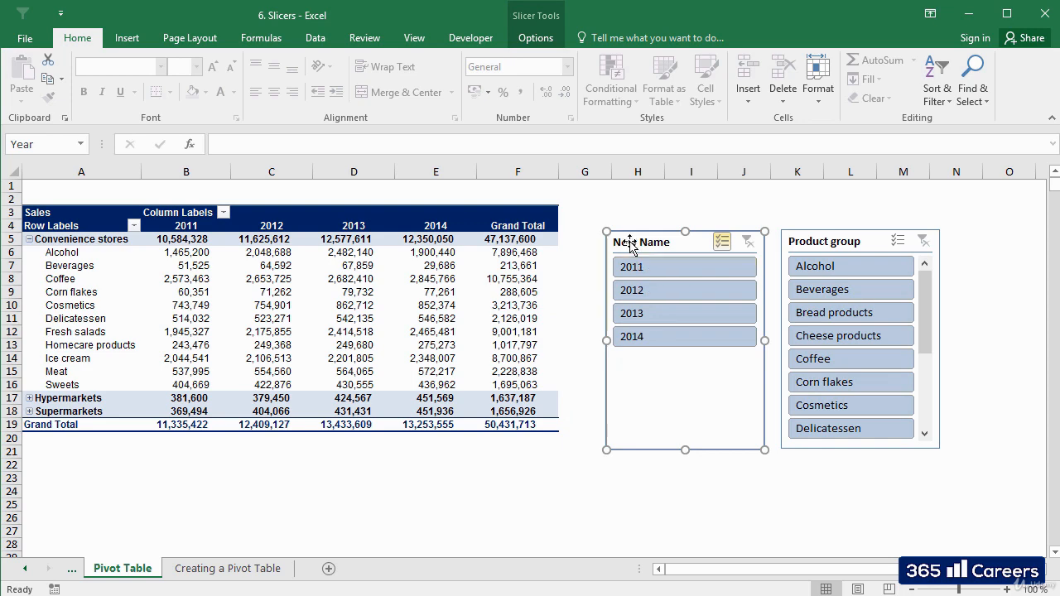
# Turn off the header display in the slicer settings of the year slicer
pyautogui.rightClick(636, 377)
pyautogui.click(660, 370)
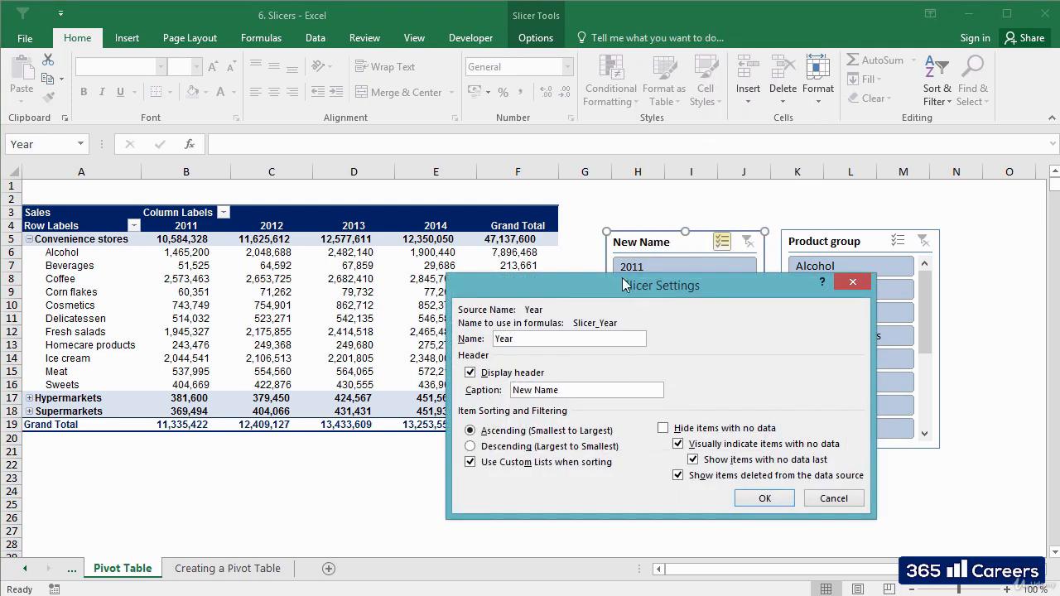
pyautogui.moveTo(618, 284); pyautogui.dragTo(301, 215)
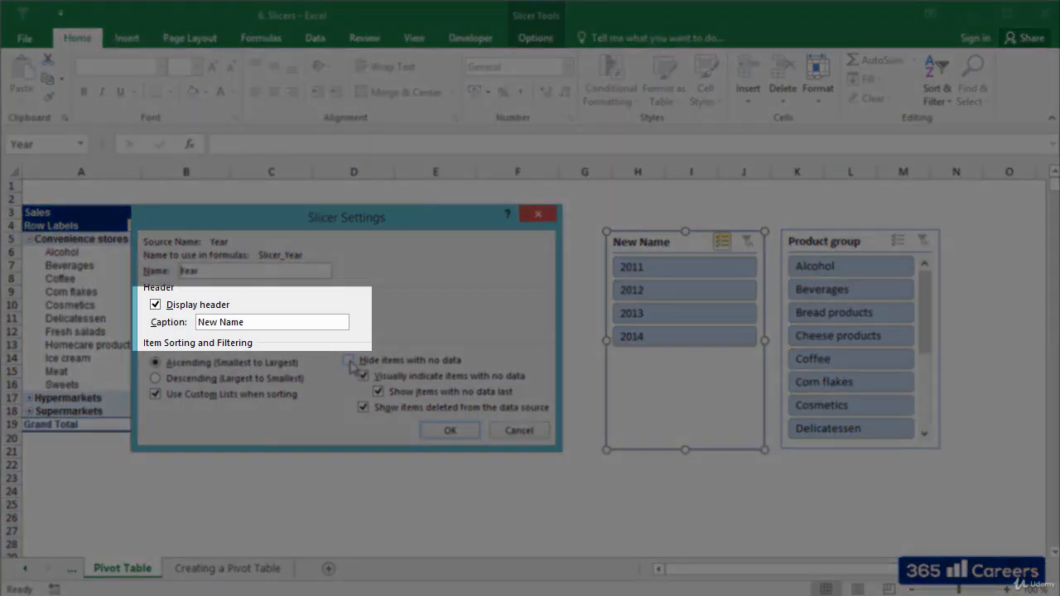
pyautogui.click(190, 306)
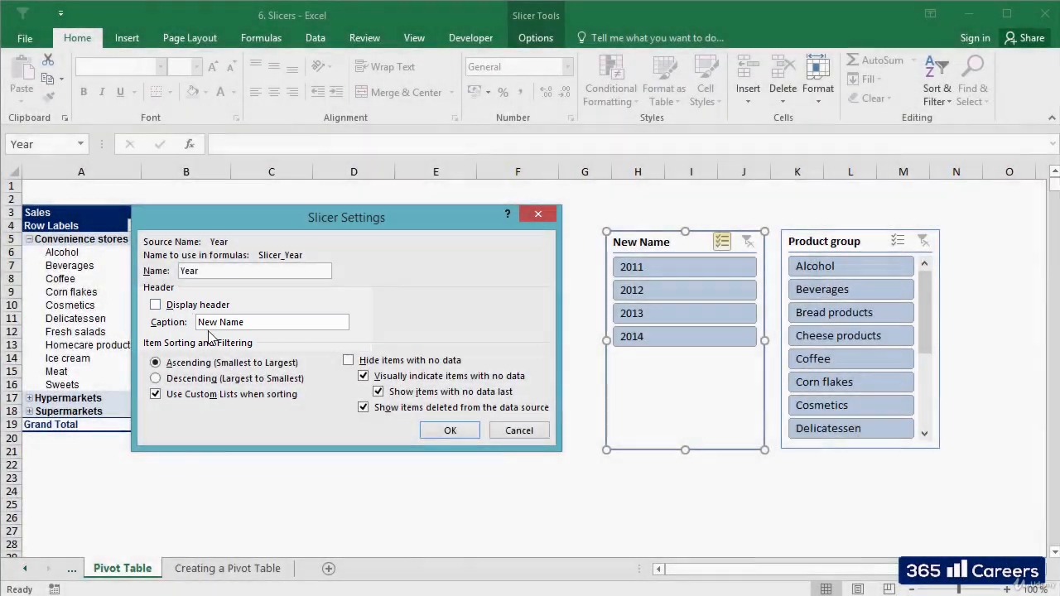
pyautogui.click(453, 431)
pyautogui.click(523, 478)
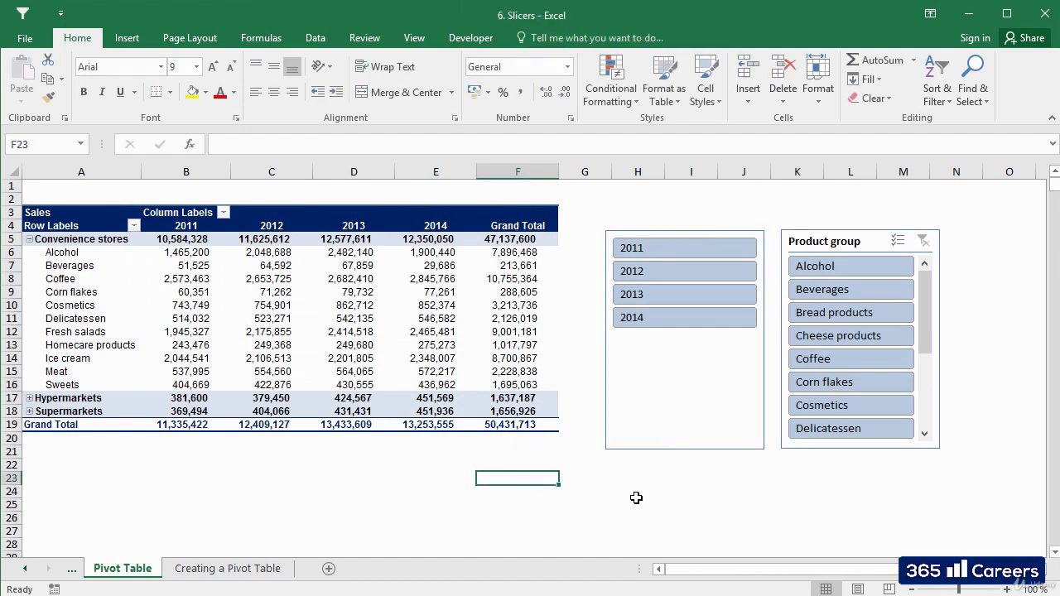
# Shorten the year slicer to a height of about 3.7 cm by raising its lower edge
pyautogui.click(690, 450)
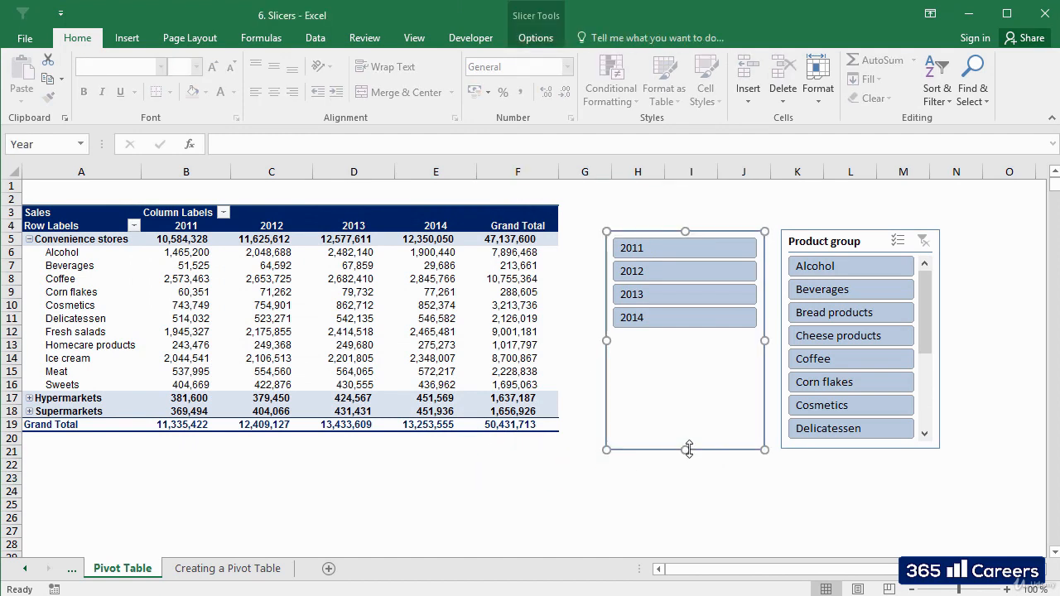
pyautogui.moveTo(688, 448); pyautogui.dragTo(687, 345)
pyautogui.click(700, 453)
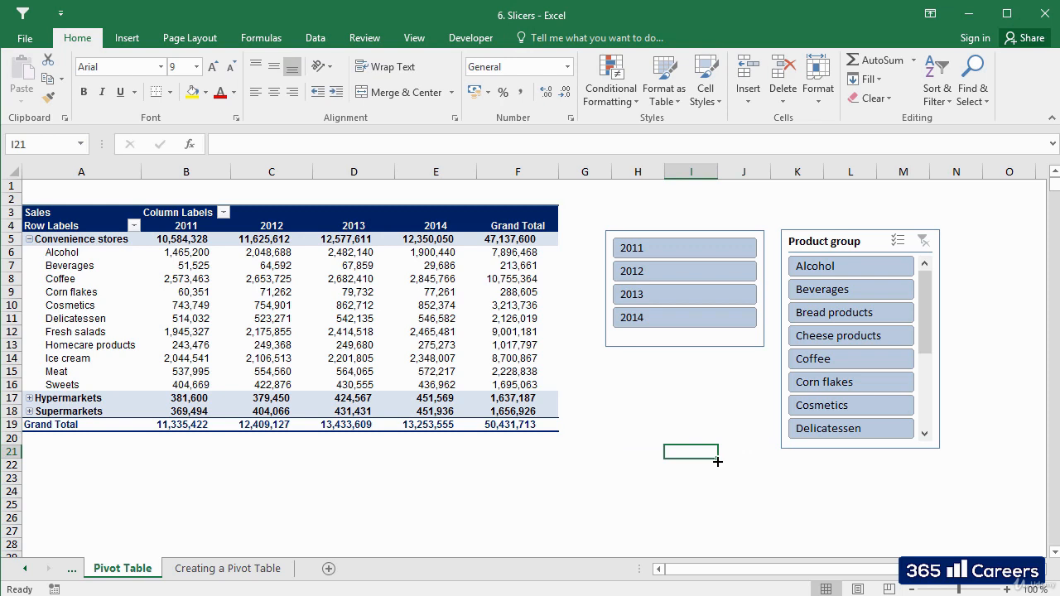
# Arrange the year slicer's buttons in 2 columns
pyautogui.click(664, 347)
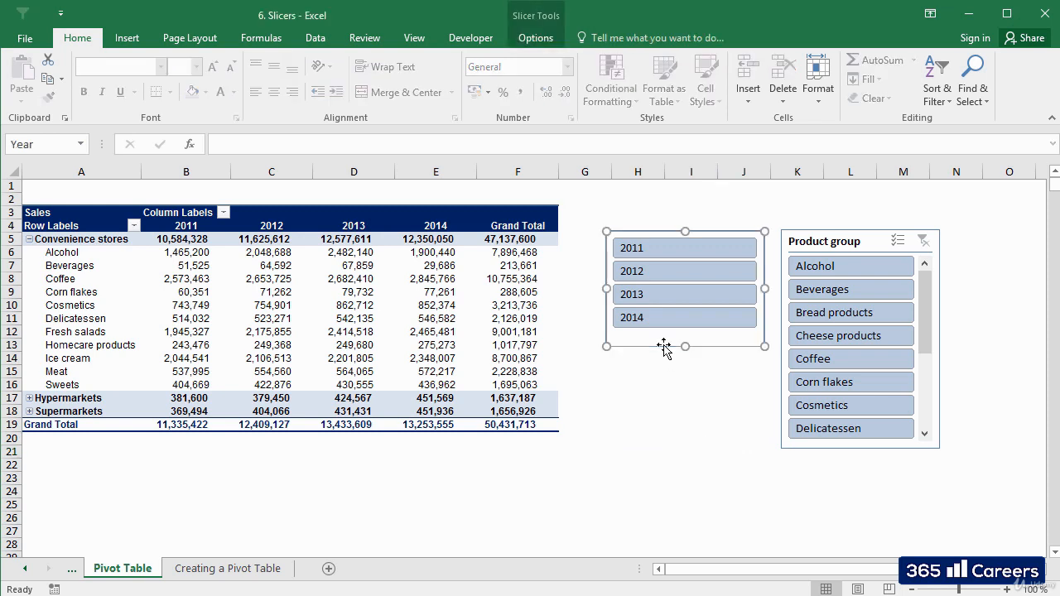
pyautogui.click(530, 37)
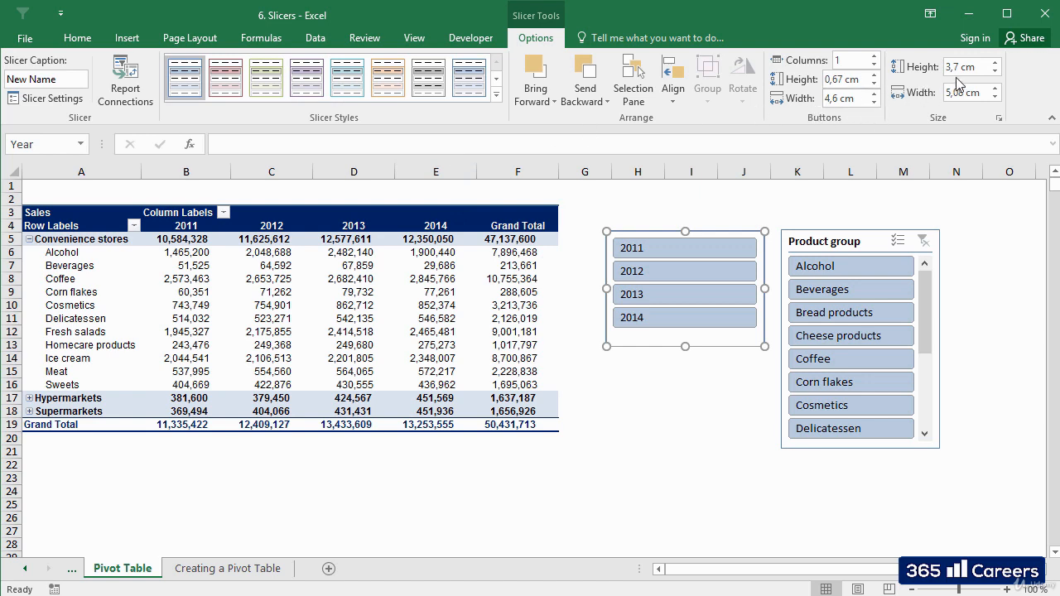
pyautogui.click(875, 56)
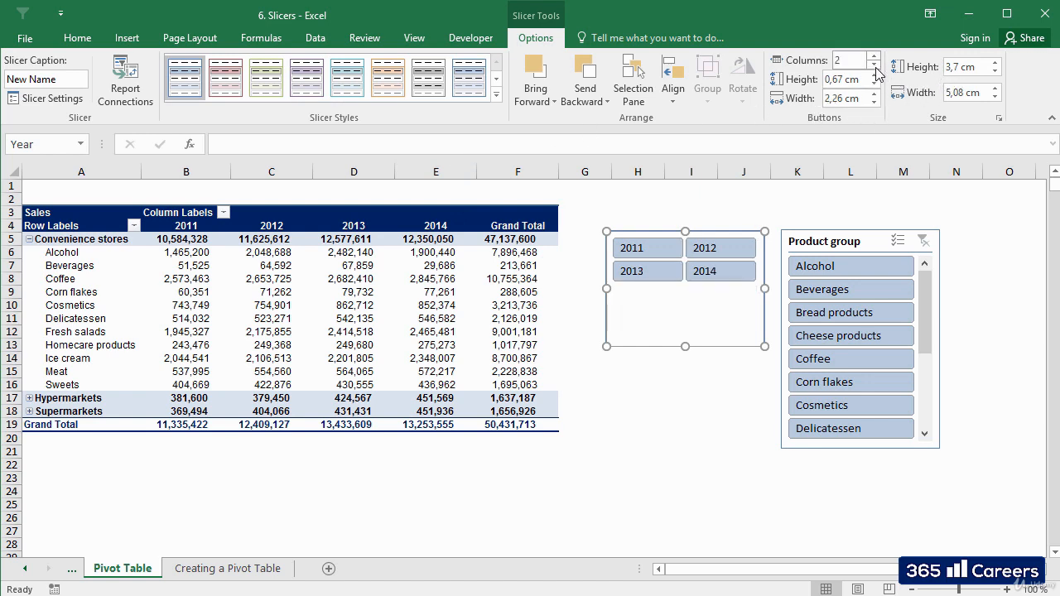
# Resize the year slicer to 2.1 cm high and 5.5 cm wide, and move it lower, closer to the pivot table
pyautogui.click(995, 73)
pyautogui.click(995, 73)
pyautogui.click(995, 73)
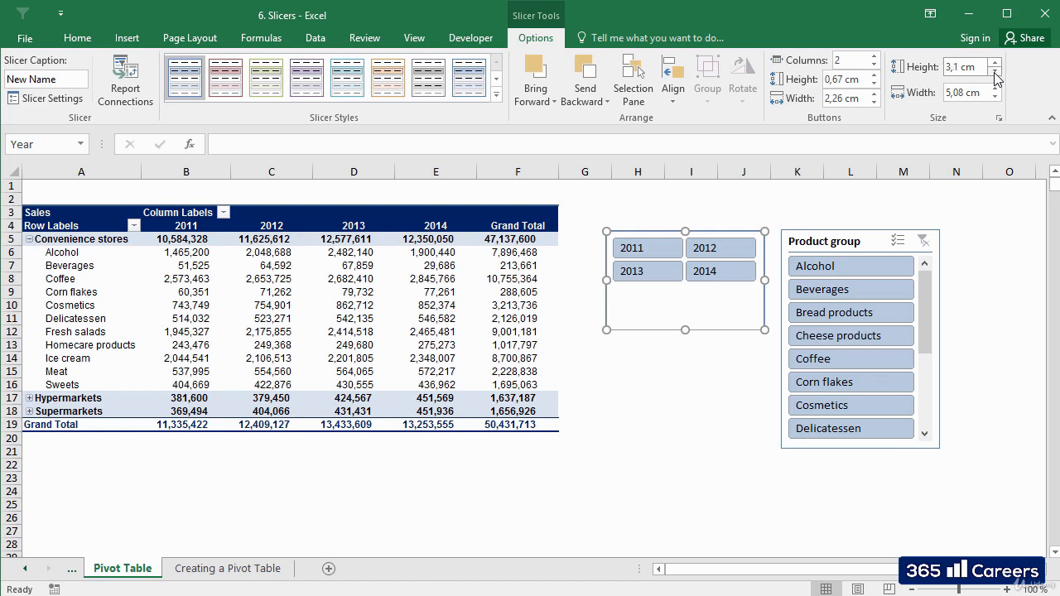
pyautogui.click(995, 73)
pyautogui.click(995, 73)
pyautogui.click(994, 73)
pyautogui.click(994, 73)
pyautogui.click(994, 73)
pyautogui.click(994, 73)
pyautogui.click(995, 73)
pyautogui.click(995, 73)
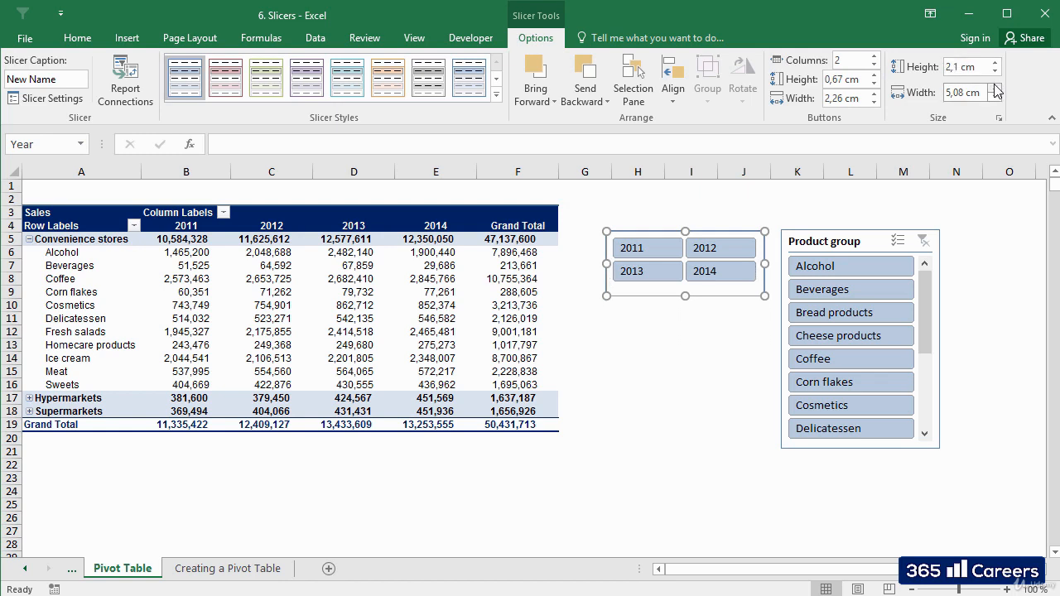
pyautogui.click(995, 88)
pyautogui.click(995, 88)
pyautogui.moveTo(667, 234)
pyautogui.mouseDown()
pyautogui.moveTo(644, 272)
pyautogui.moveTo(638, 332)
pyautogui.moveTo(639, 313)
pyautogui.mouseUp()
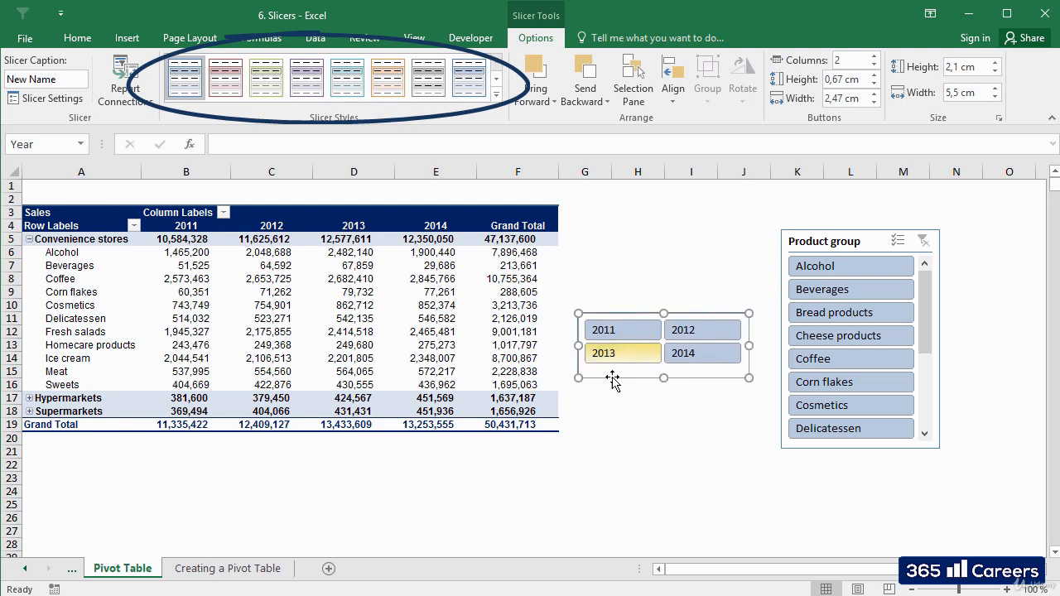
# Browse the full range of light and dark styles available for the year slicer
pyautogui.click(497, 80)
pyautogui.click(496, 63)
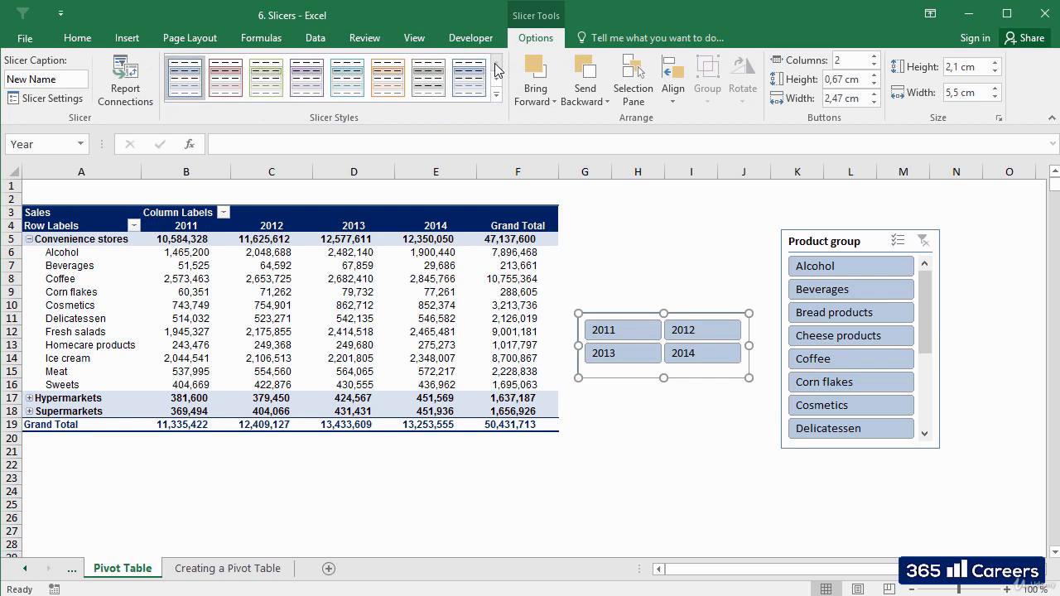
pyautogui.click(495, 78)
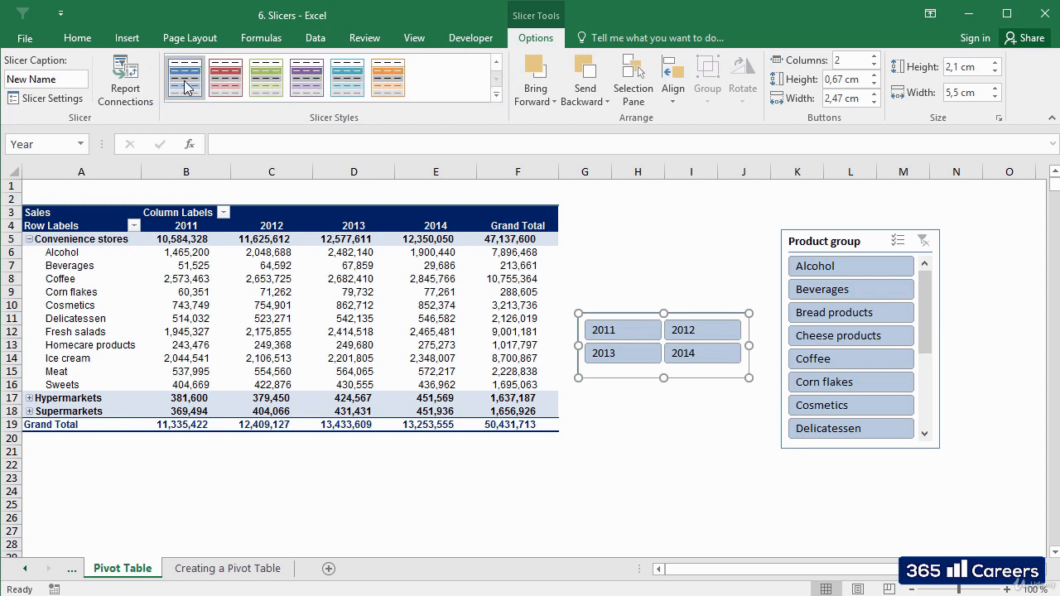
pyautogui.click(497, 97)
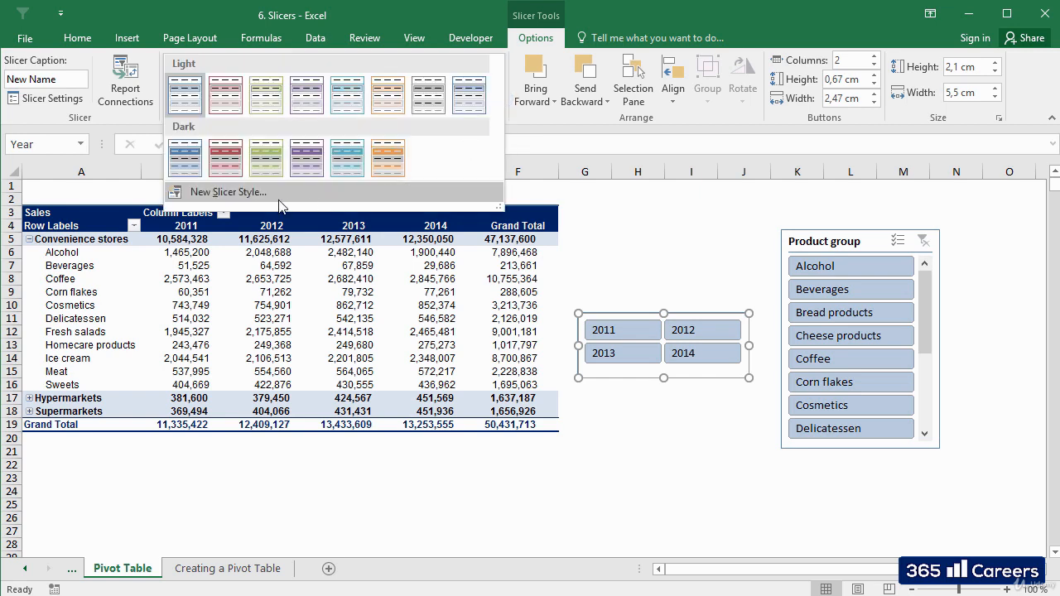
# Examine the fill and border formatting options for Unselected Item with Data in a new slicer style, and discard the style
pyautogui.click(232, 193)
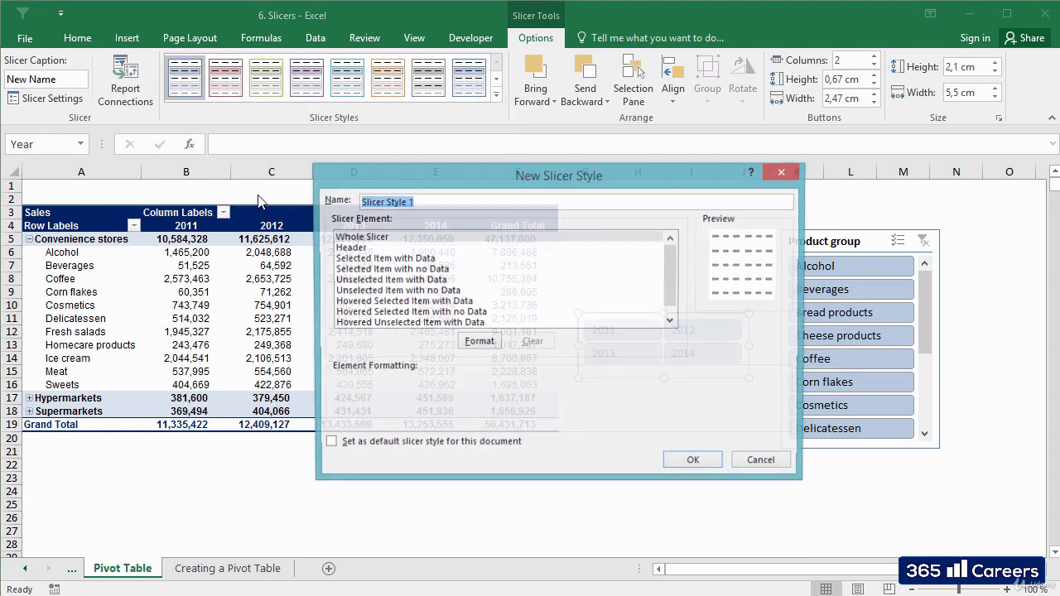
pyautogui.moveTo(463, 178); pyautogui.dragTo(267, 160)
pyautogui.click(367, 265)
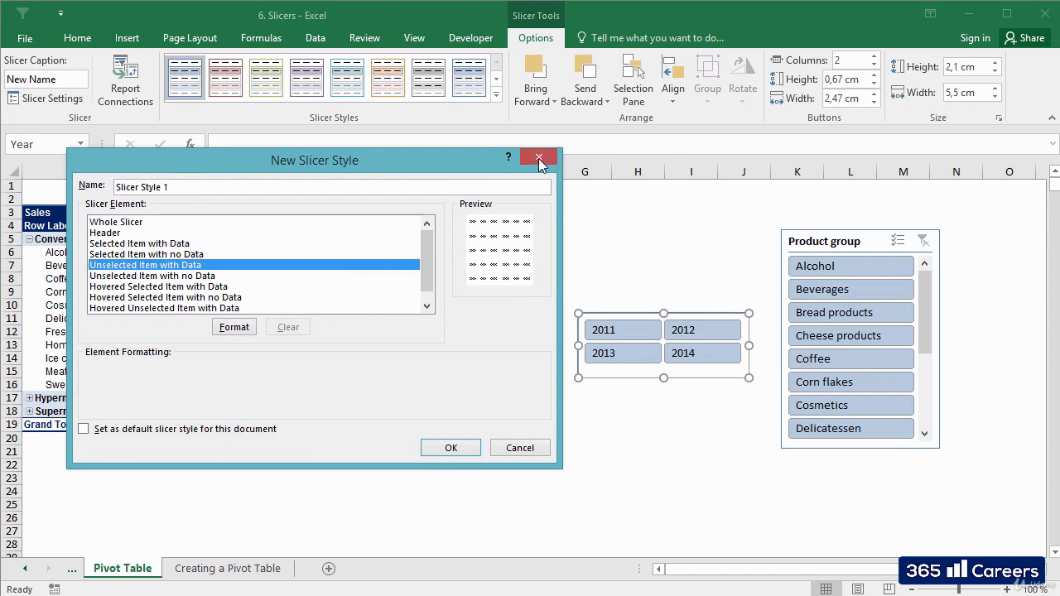
pyautogui.click(239, 330)
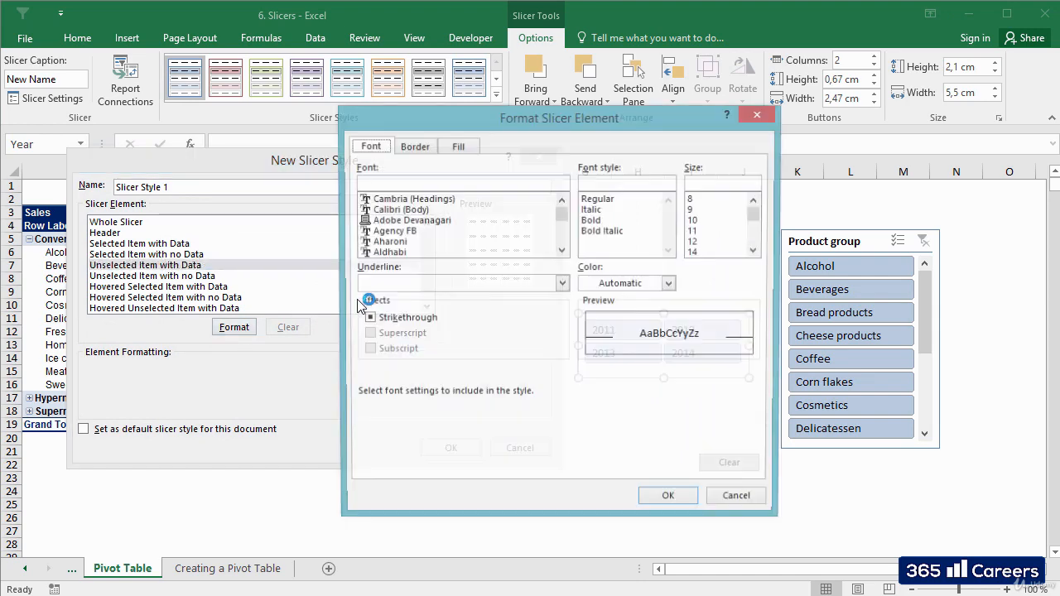
pyautogui.click(461, 147)
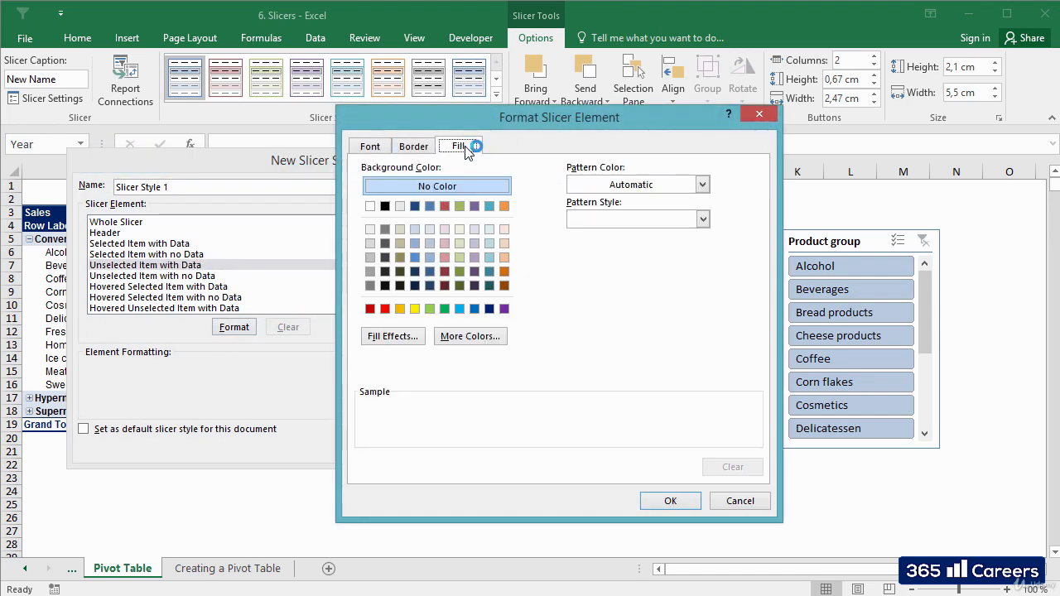
pyautogui.click(414, 146)
pyautogui.click(759, 114)
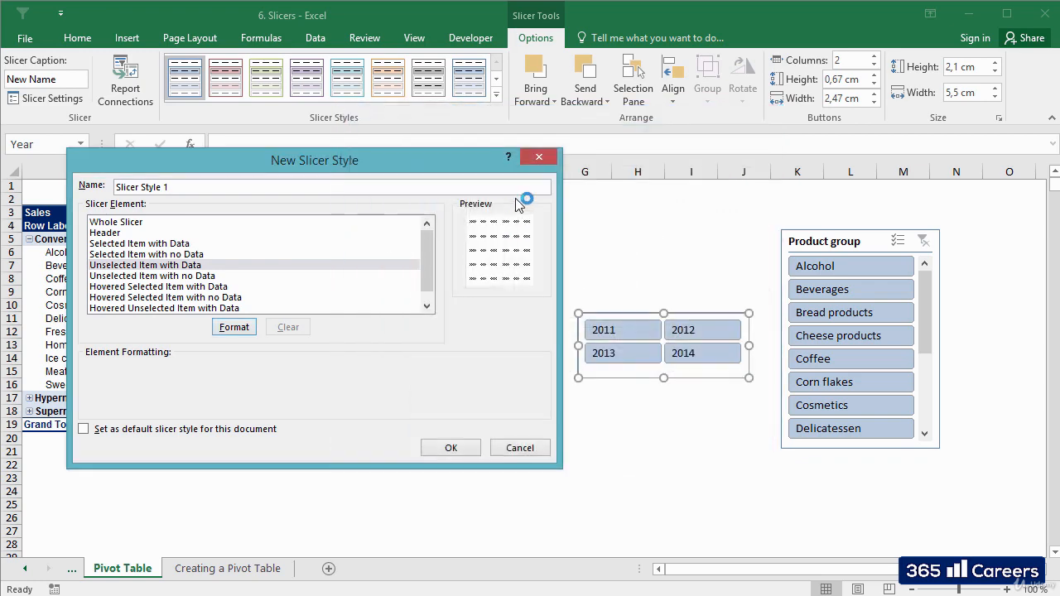
pyautogui.click(537, 157)
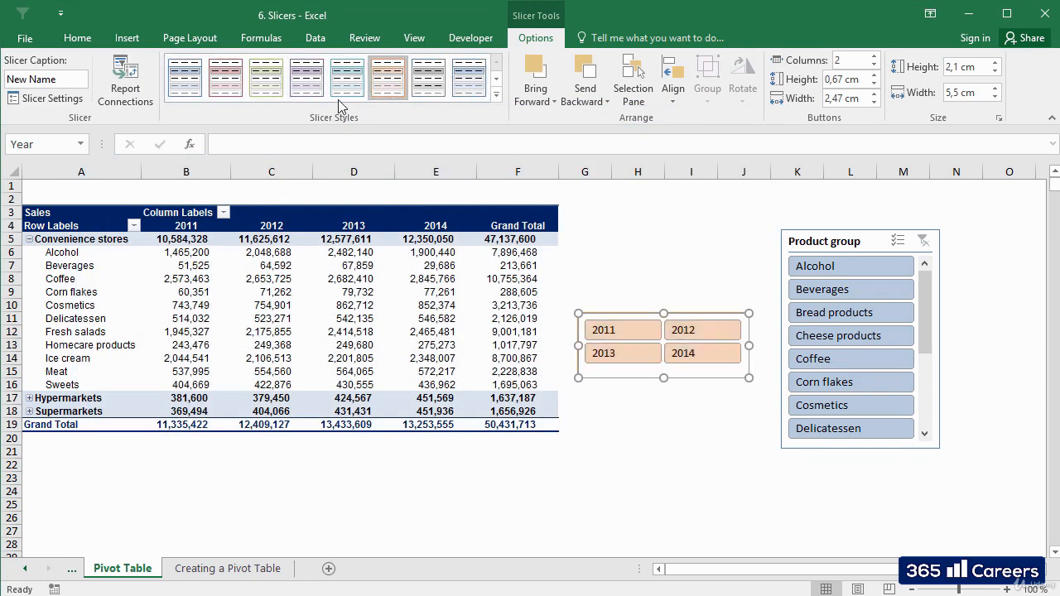
# Try the light red style on the year slicer, and replace it with the dark red style
pyautogui.click(225, 79)
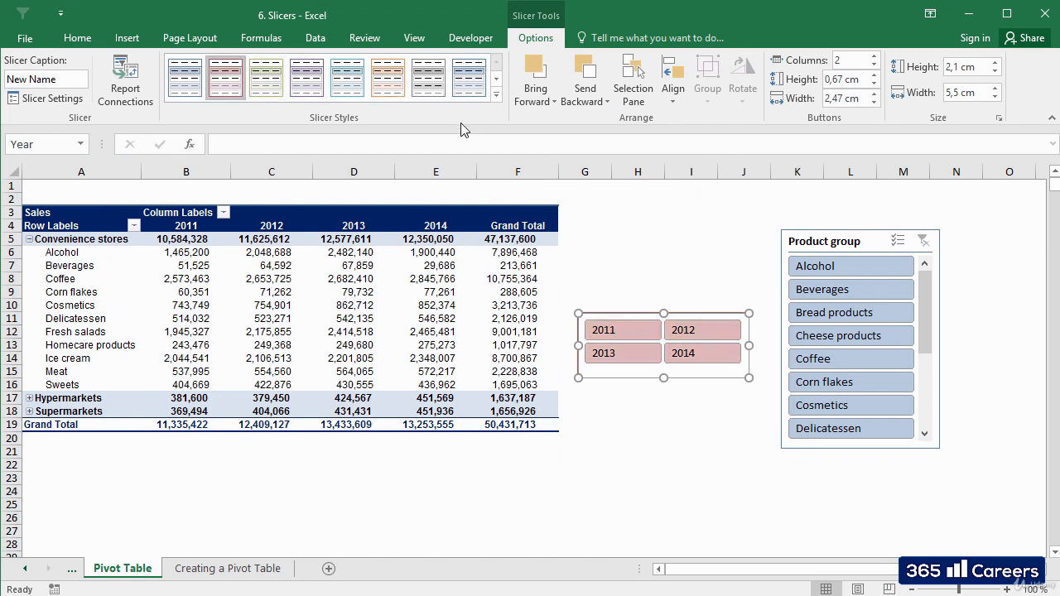
pyautogui.click(497, 78)
pyautogui.click(226, 83)
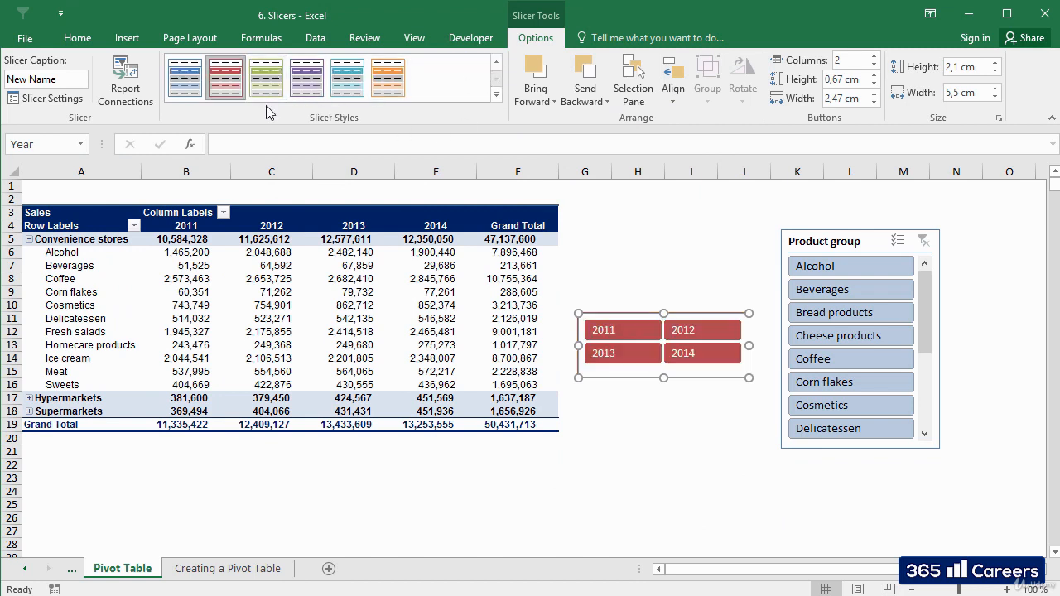
pyautogui.click(661, 426)
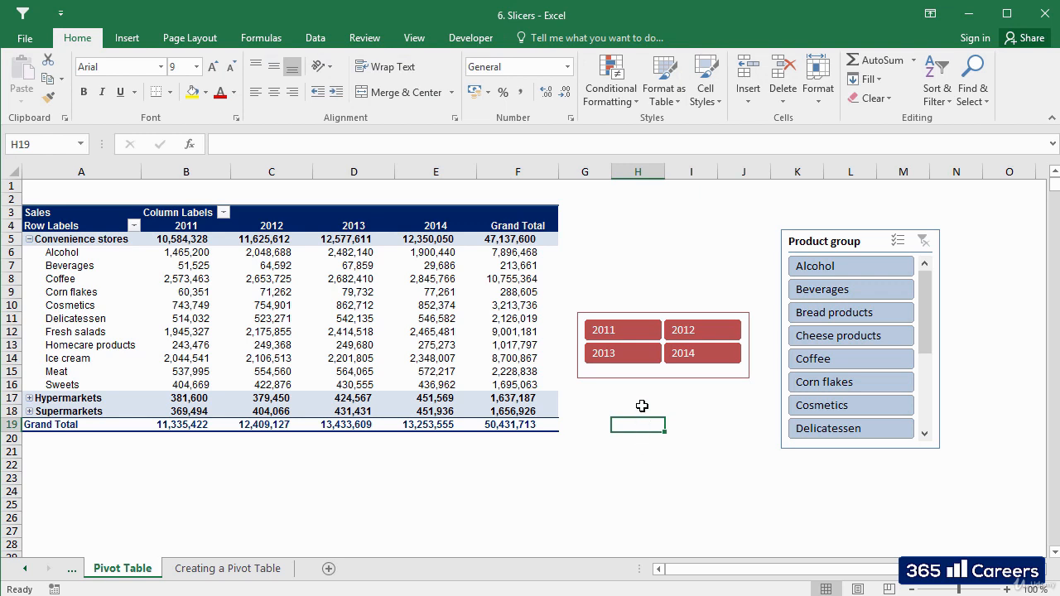
# Exclude 2013 and 2012 from the pivot table with the year slicer, keeping 2011 and 2014 selected
pyautogui.click(633, 379)
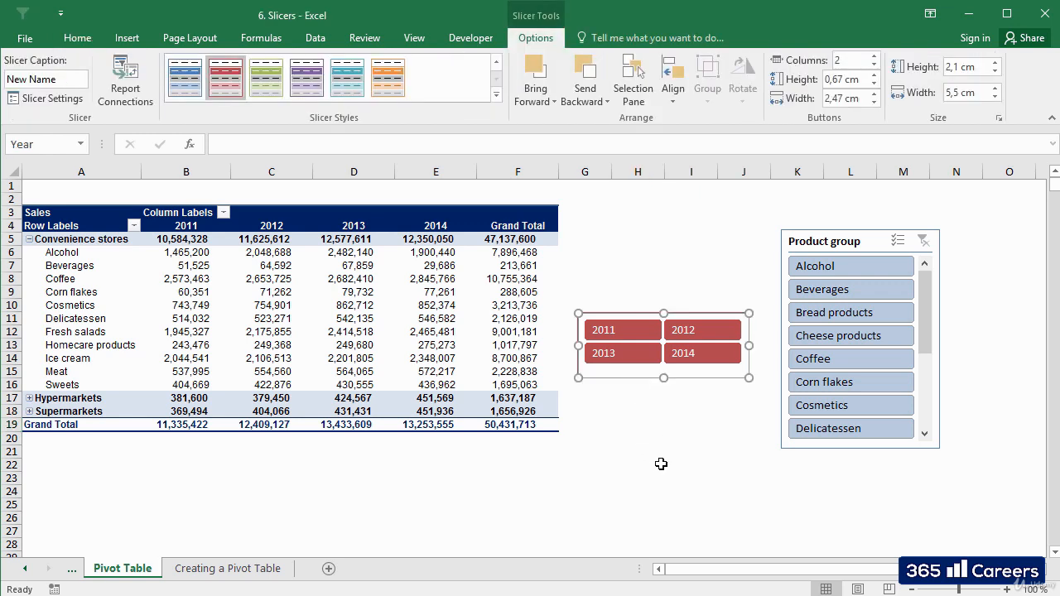
pyautogui.keyDown('ctrl'); pyautogui.click(617, 354); pyautogui.keyUp('ctrl')
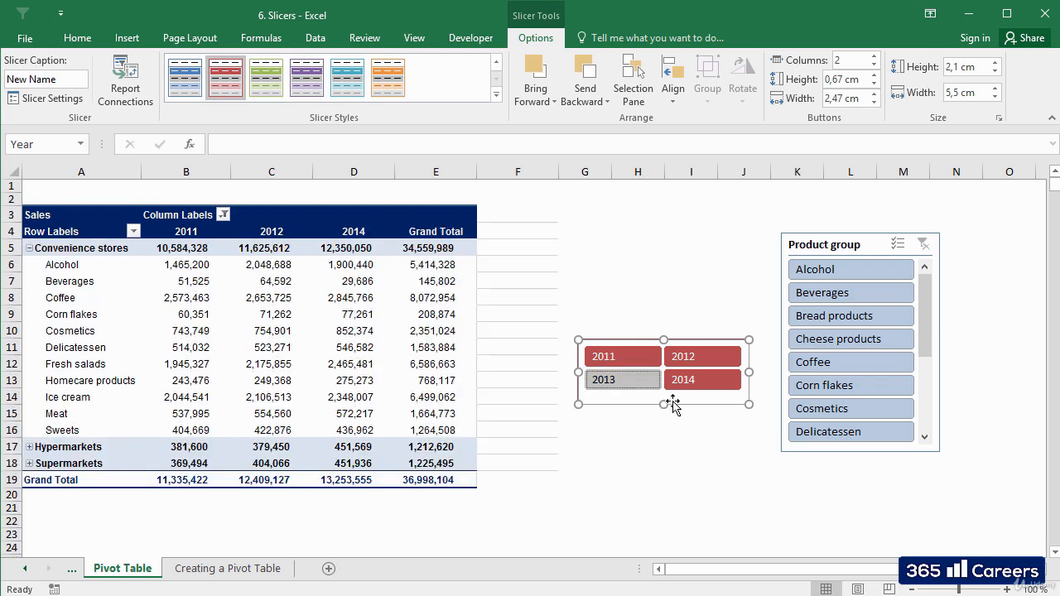
pyautogui.keyDown('ctrl'); pyautogui.click(679, 357); pyautogui.keyUp('ctrl')
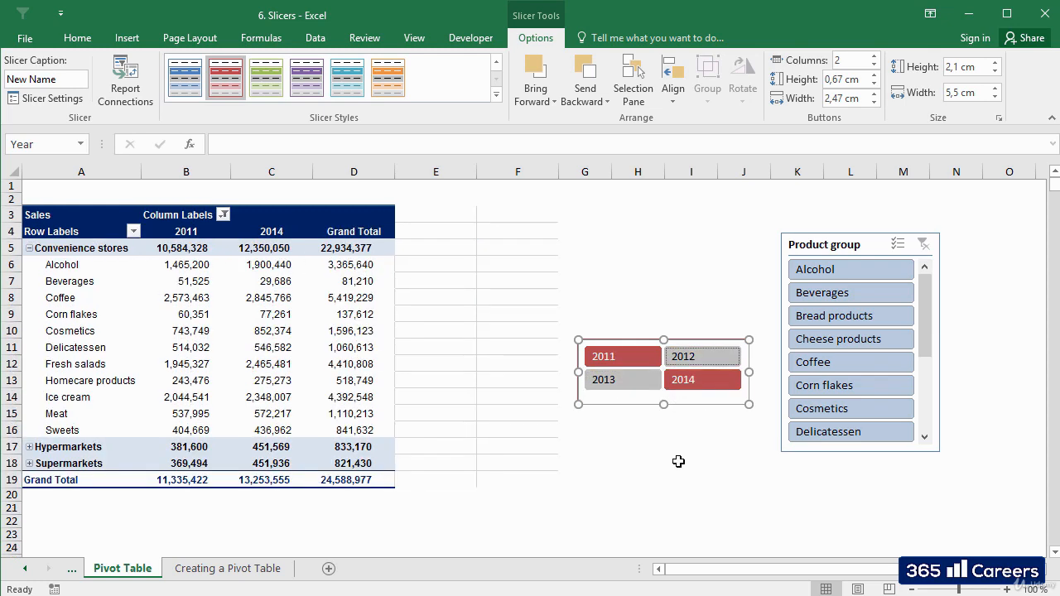